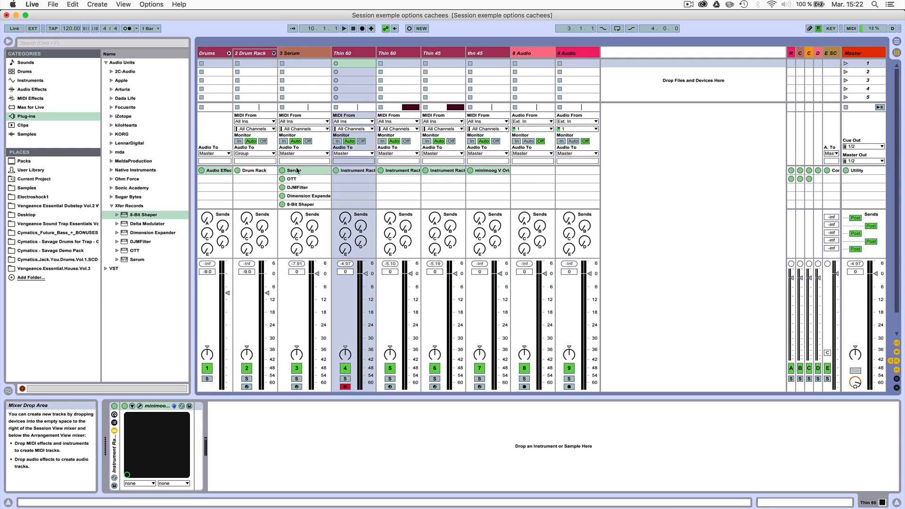
Step: Select the 3 Serum track and pick its Serum device in the mixer's device slots
click(312, 55)
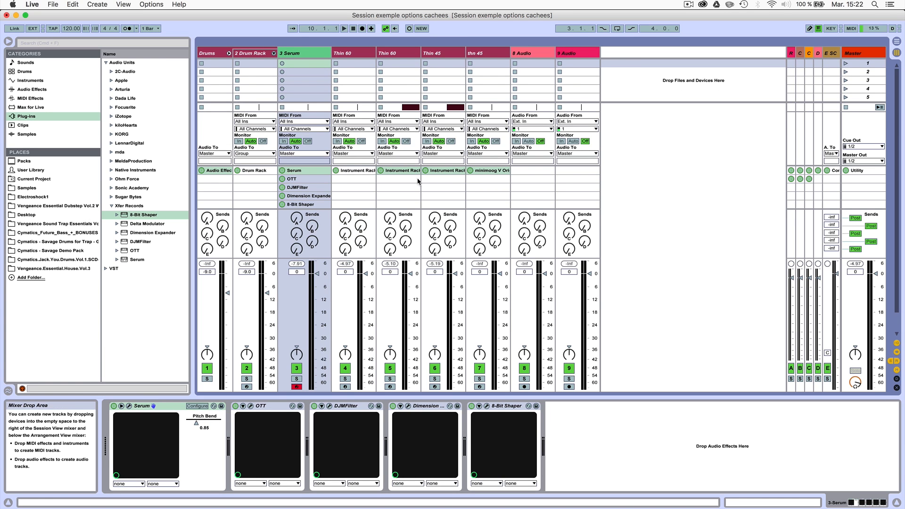
click(304, 171)
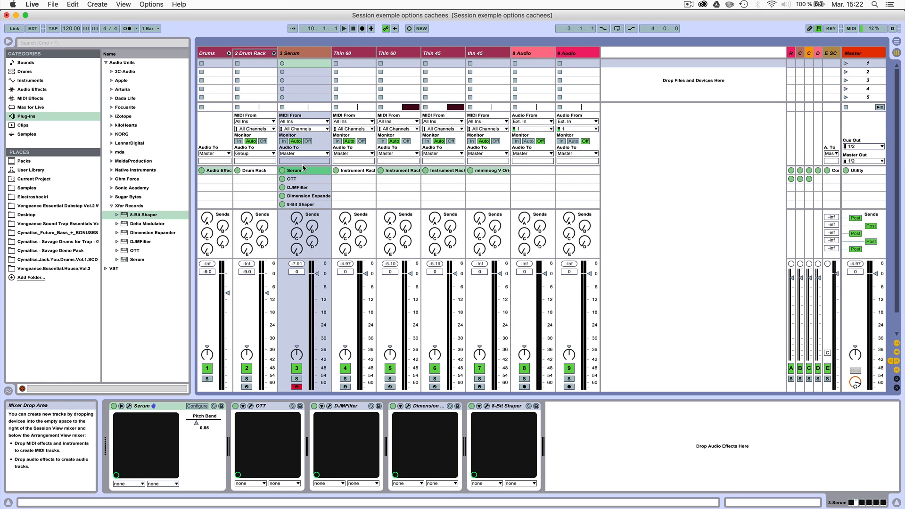
mouse_move(304, 166)
mouse_down()
mouse_move(308, 97)
mouse_move(305, 158)
mouse_up()
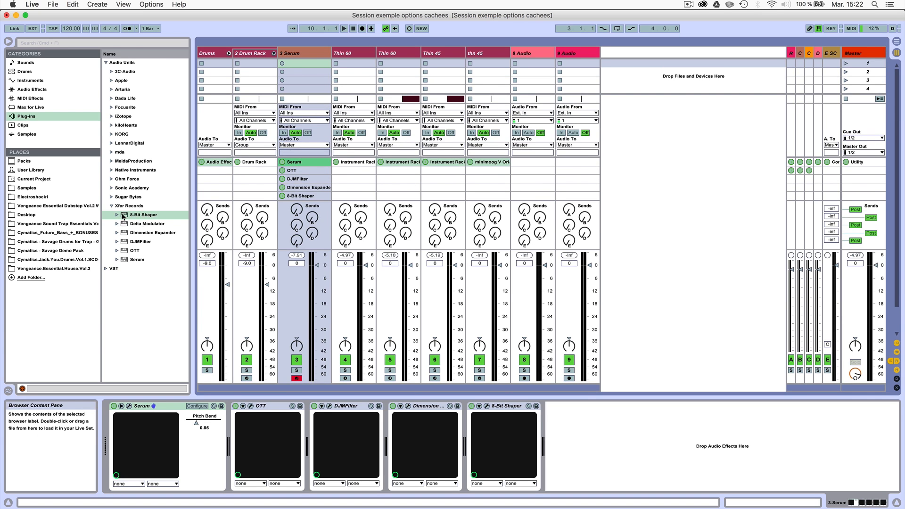
Step: Add the 8-Bit Shaper plug-in to track 4, Thin 60, close its window and slightly widen the track
drag(118, 217, 344, 172)
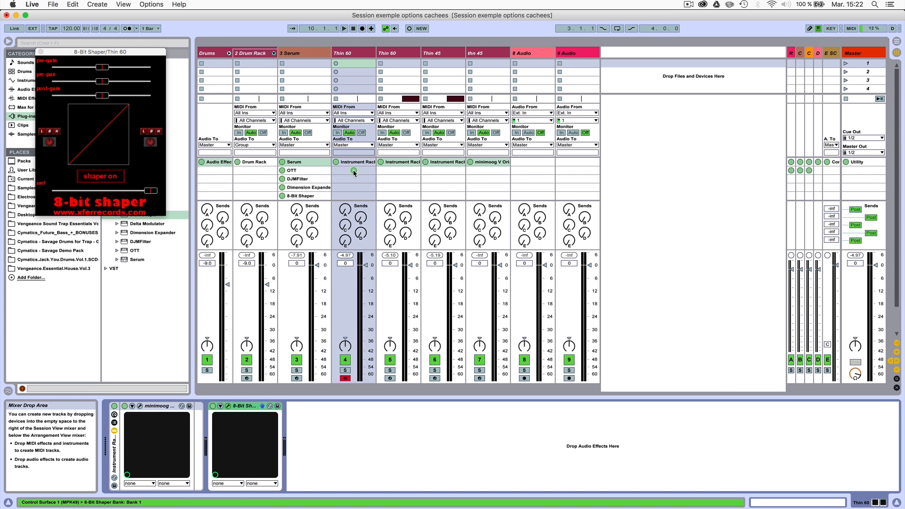
click(41, 51)
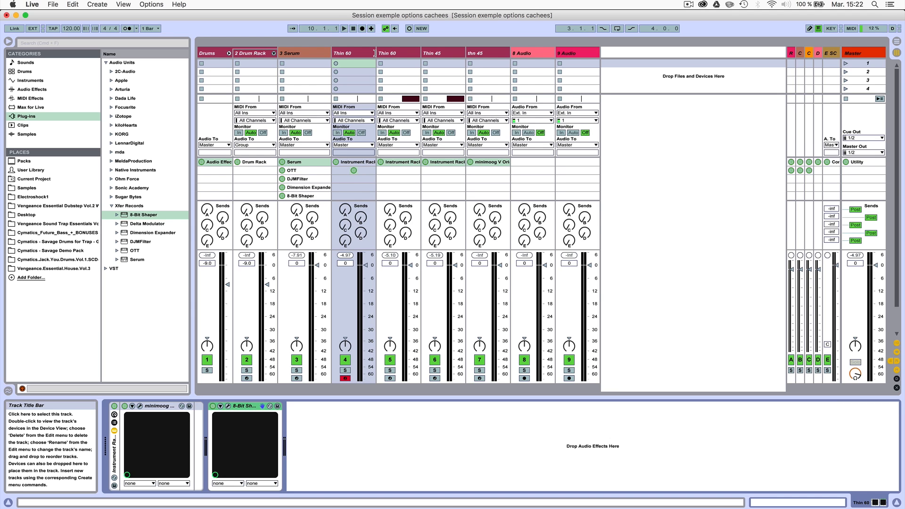
mouse_move(375, 53)
mouse_down()
mouse_move(367, 53)
mouse_move(380, 54)
mouse_up()
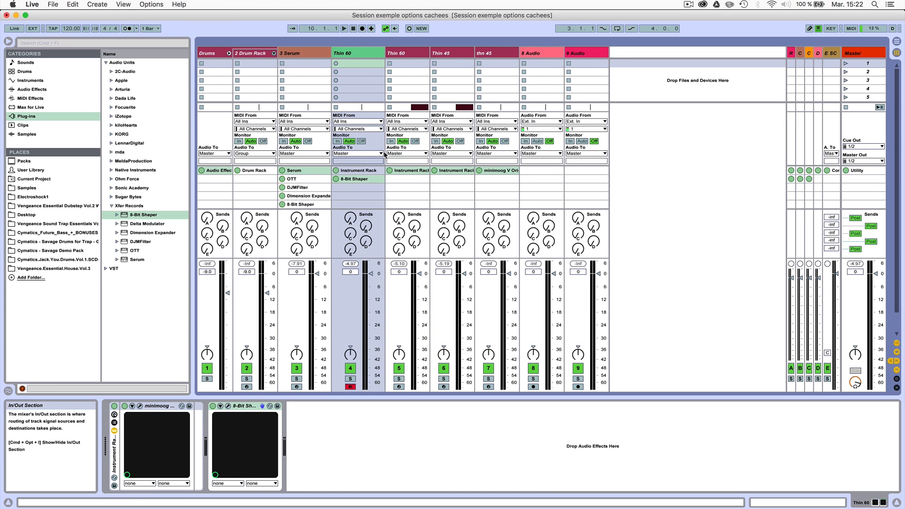
Step: Switch to TextEdit to examine the EnableMapToSiblings line in the Options file, and return to Ableton Live
key(super+Tab)
key(super+Tab)
key(super+Tab)
key(super+Tab)
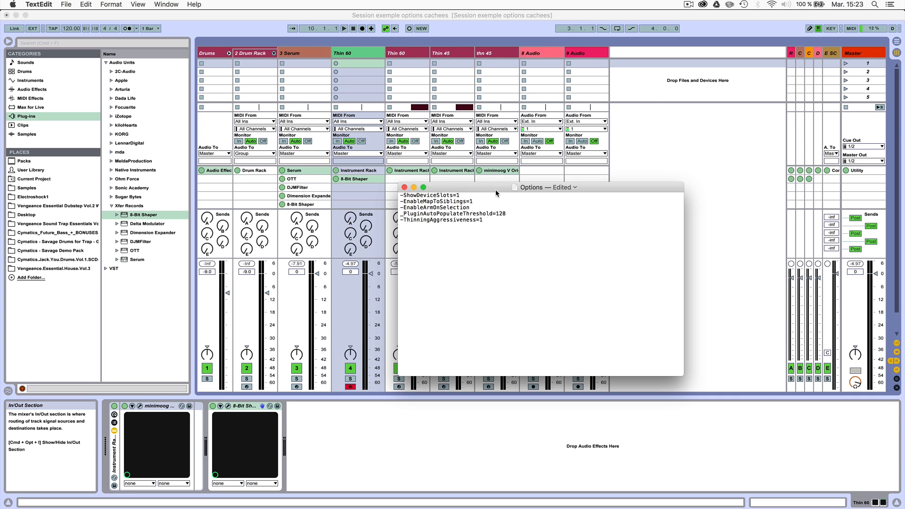
click(447, 203)
click(285, 16)
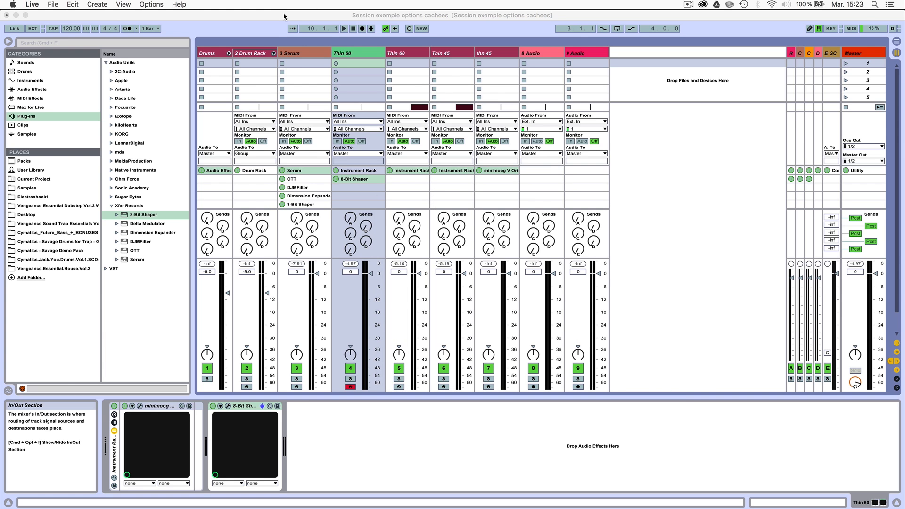
Step: Map Kick 1's Volume to Macro 1 of the Drum Rack on track 2, and extend the mapping to all siblings
click(250, 53)
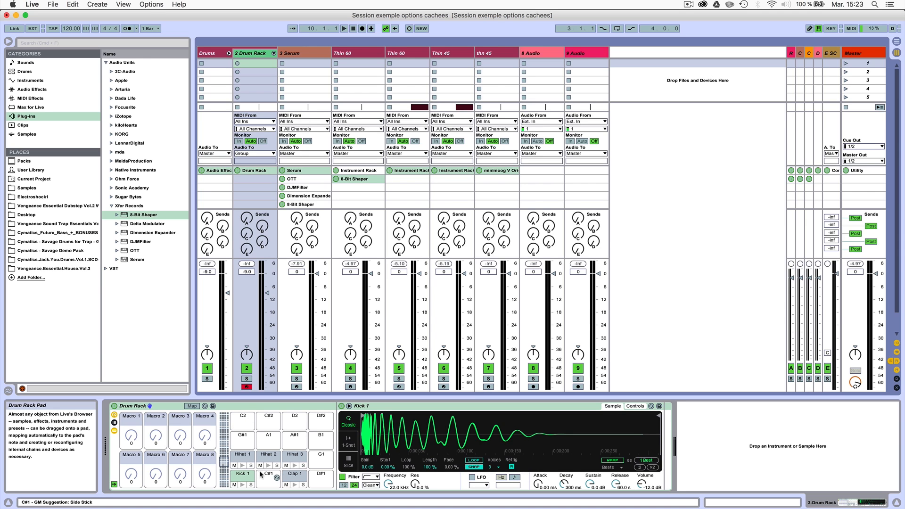
right_click(639, 488)
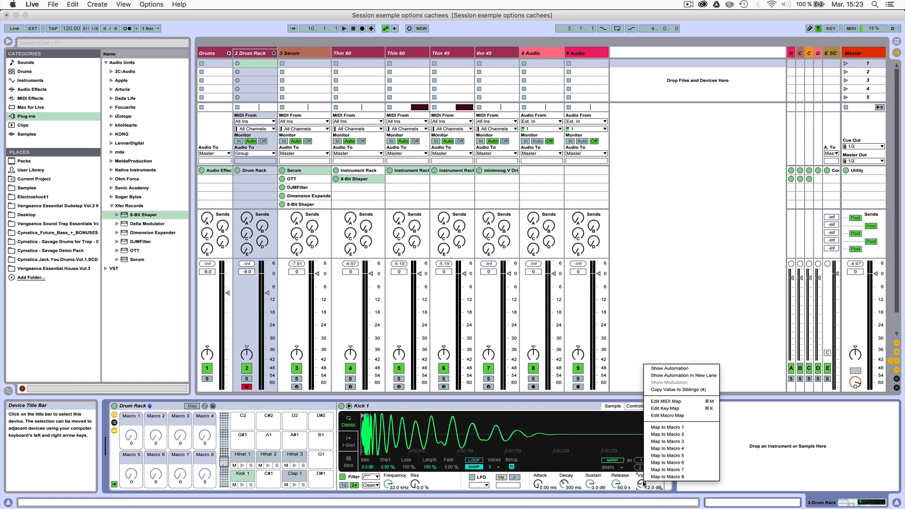
click(742, 468)
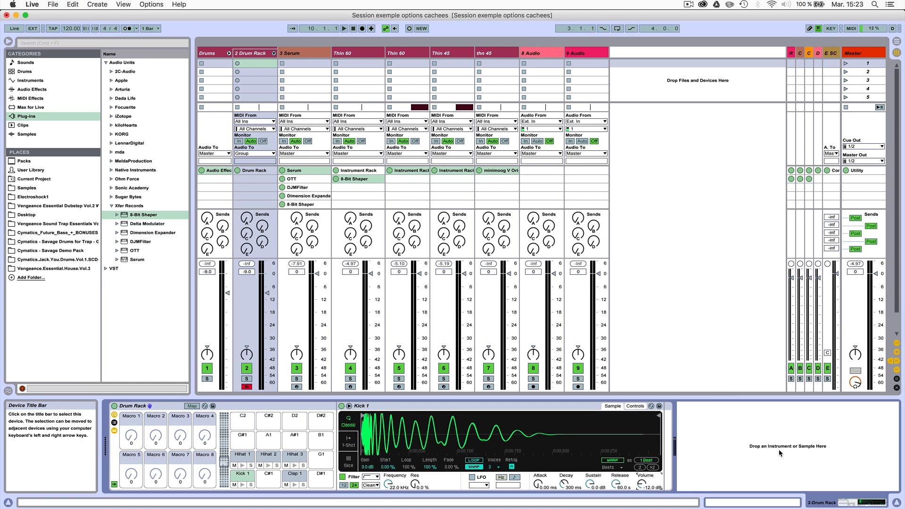
right_click(644, 483)
click(674, 428)
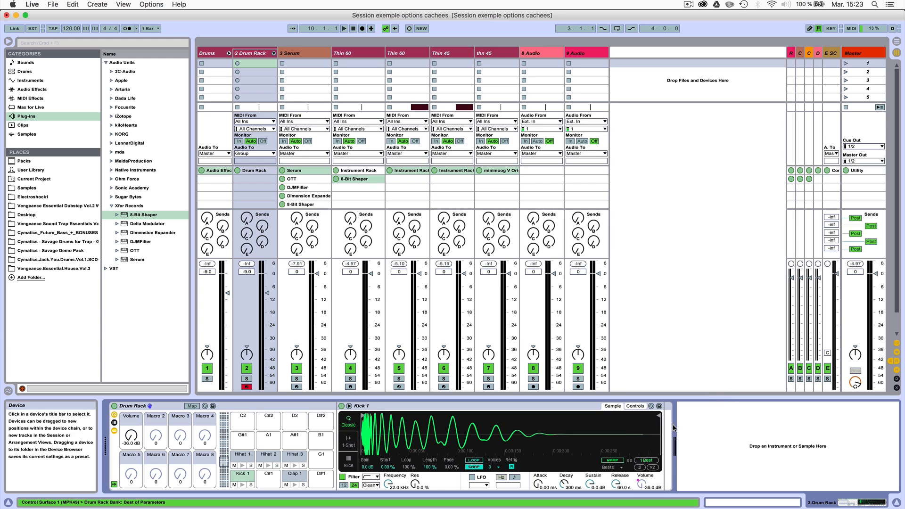
right_click(644, 484)
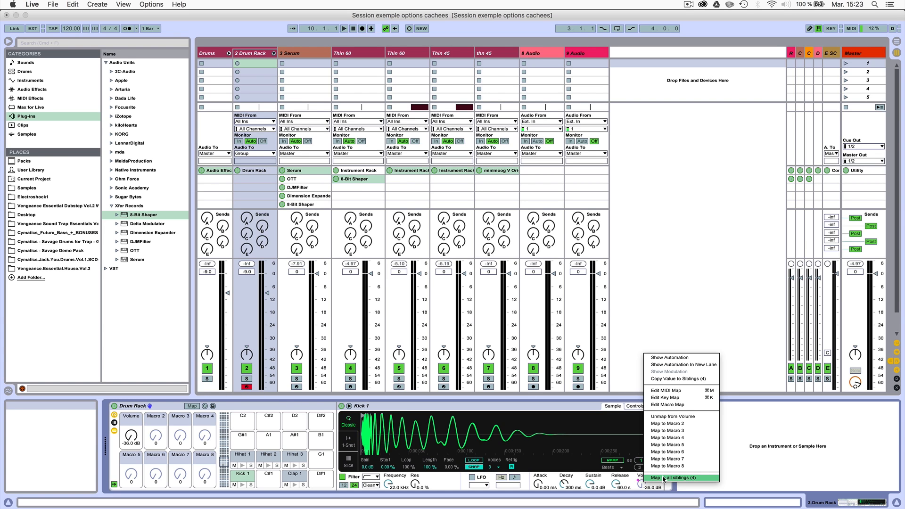
click(663, 478)
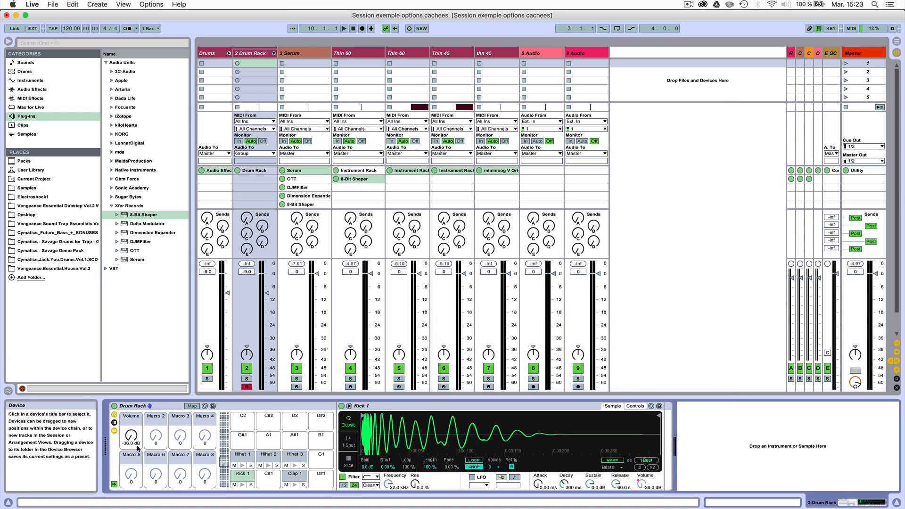
Step: Try the Volume macro while viewing the Clap 1 and Hihat pads, leaving the macro at -36.0 dB
drag(131, 436, 132, 415)
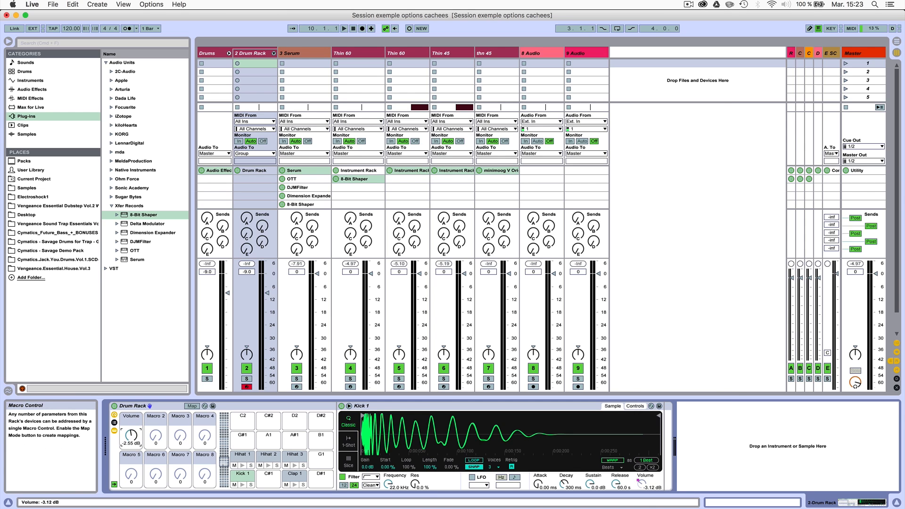
click(293, 477)
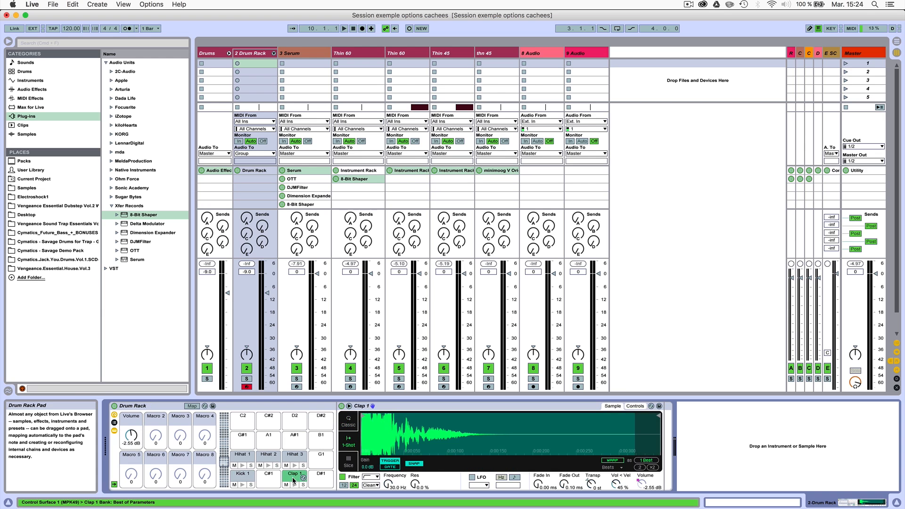
drag(131, 436, 132, 422)
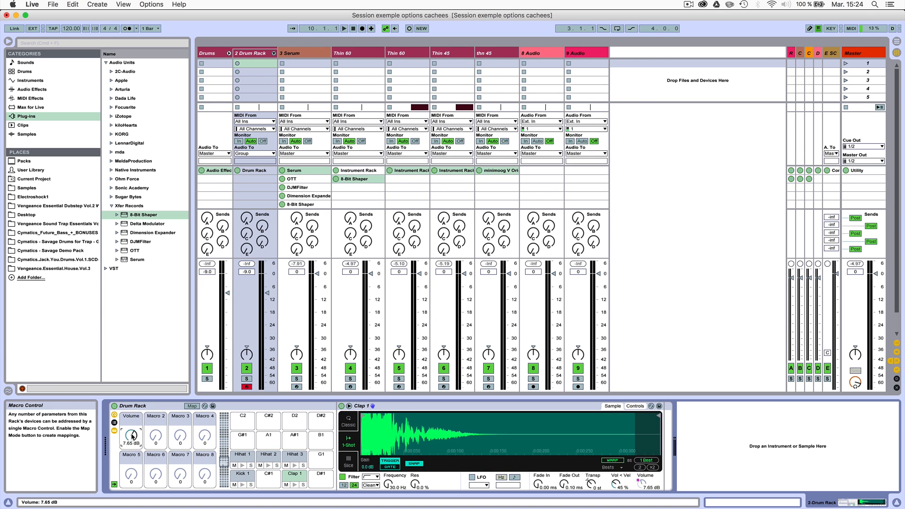
click(265, 457)
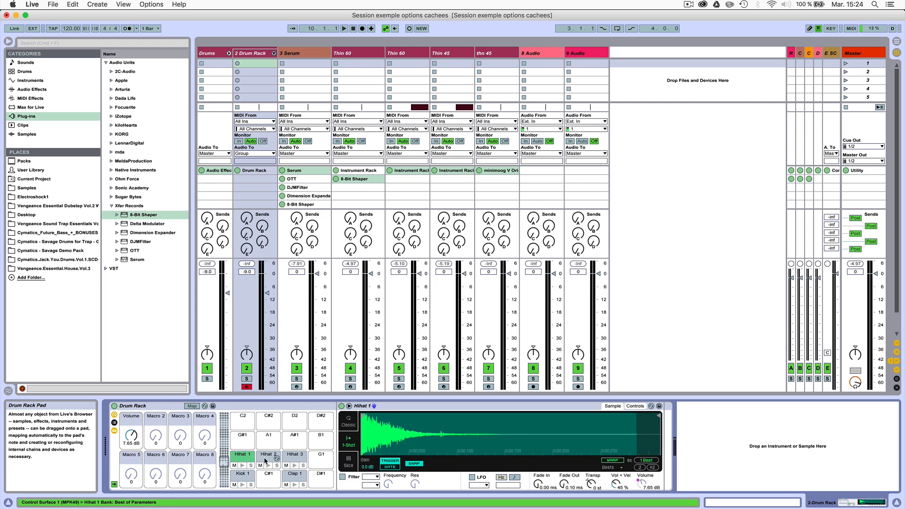
click(293, 456)
drag(135, 434, 136, 437)
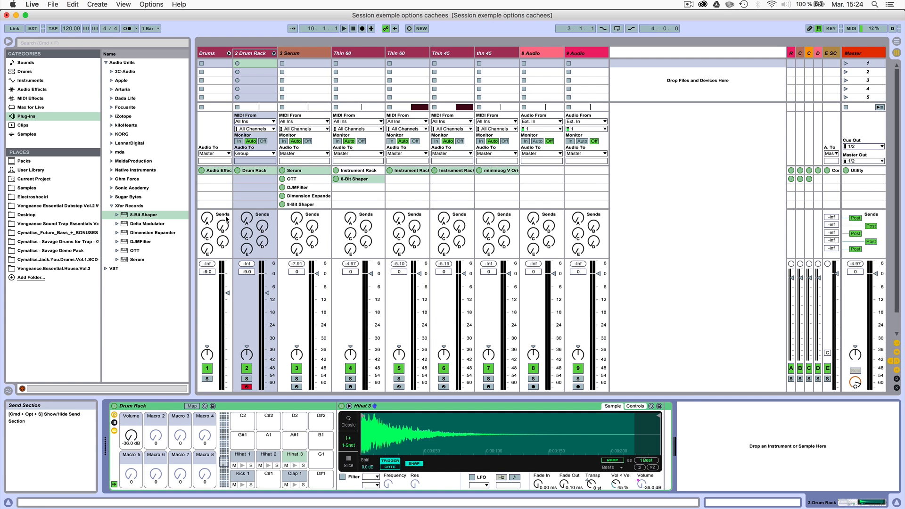
Step: Check the EnableArmOnSelection line in TextEdit, and test automatic arming in Ableton Live by selecting several tracks in turn
key(super+Tab)
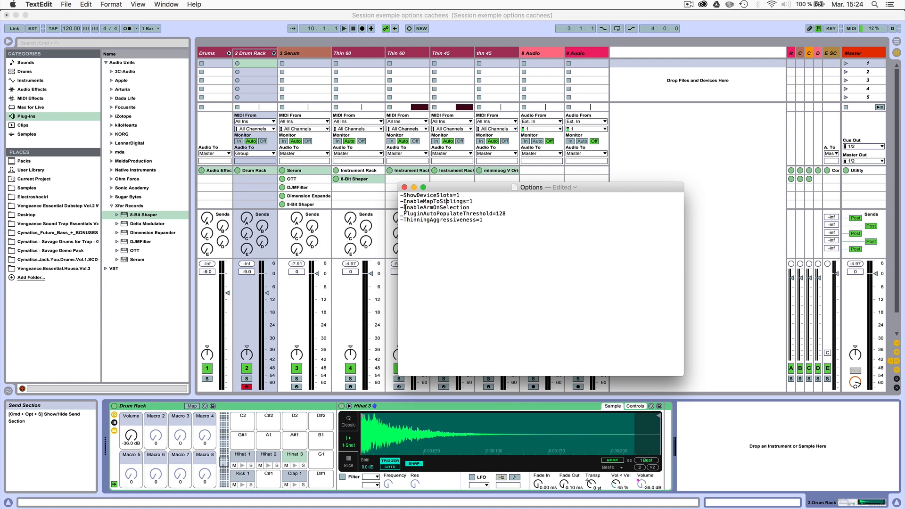
click(301, 52)
click(304, 53)
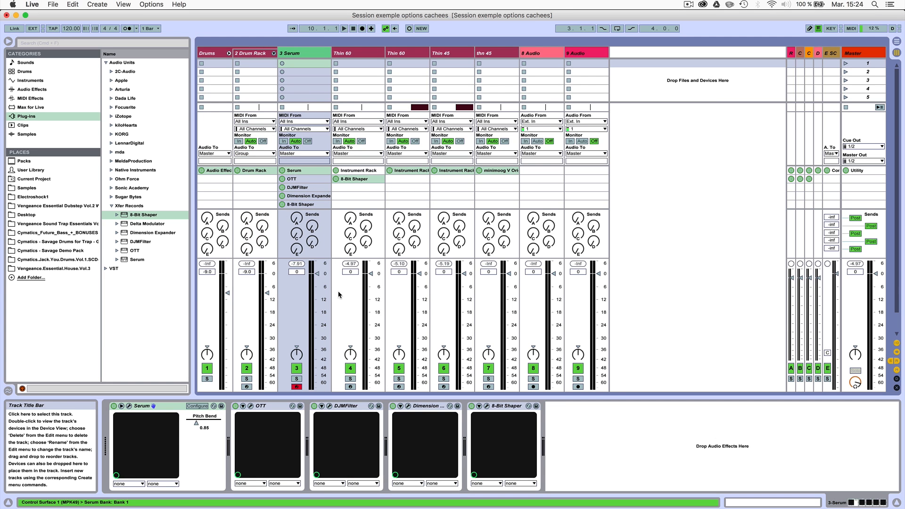
click(350, 53)
click(403, 55)
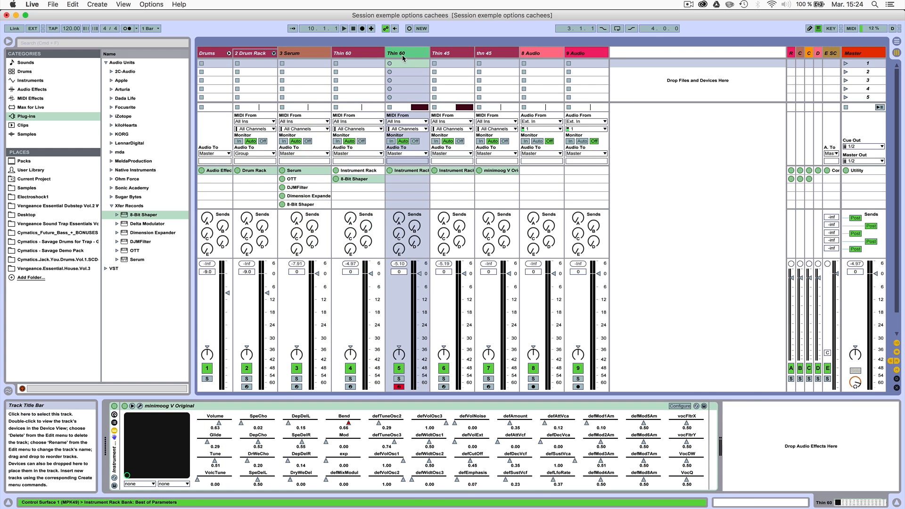
click(308, 54)
click(250, 55)
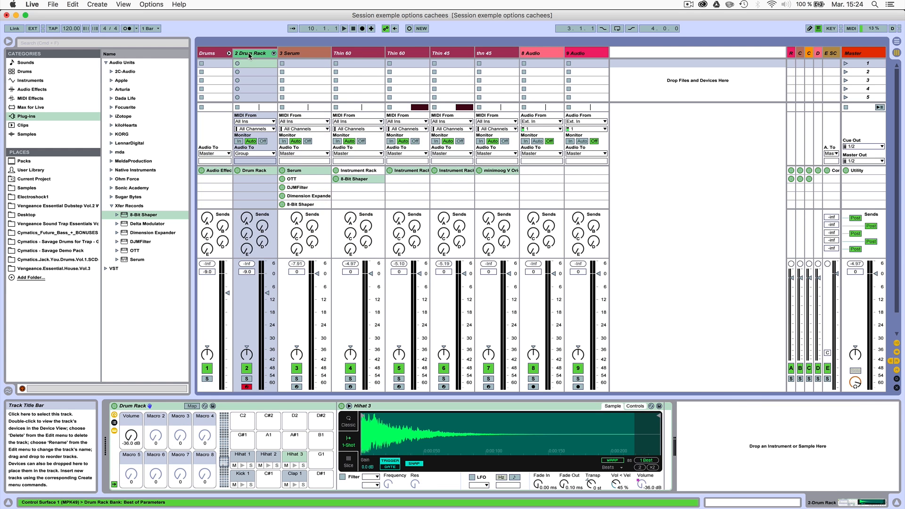
click(208, 54)
click(295, 54)
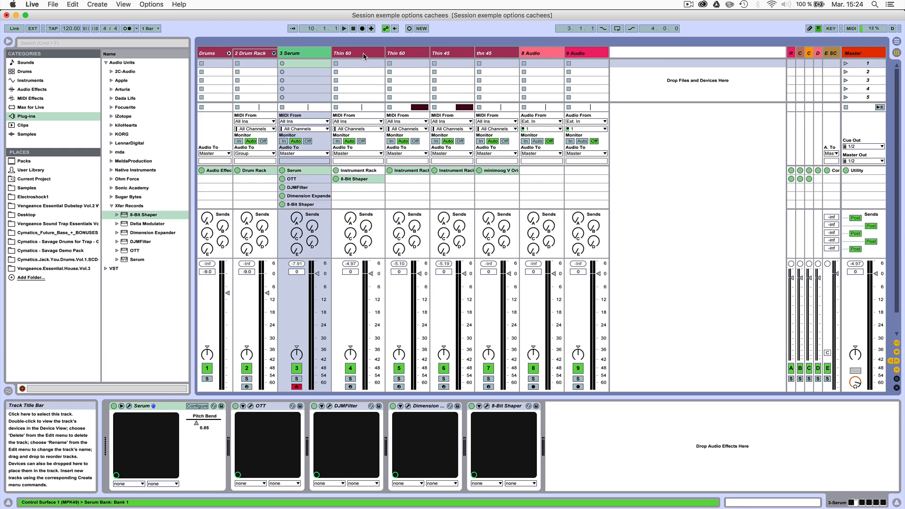
click(363, 53)
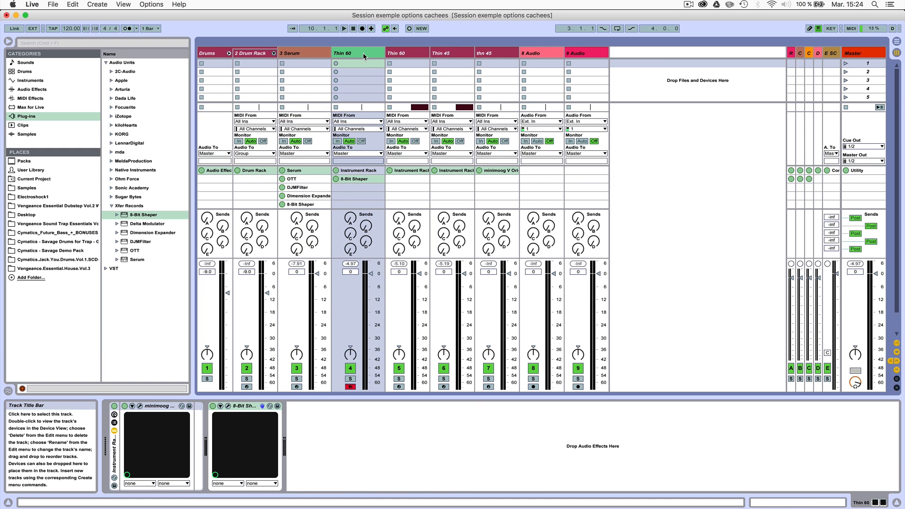
Step: Review the PluginAutoPopulateThreshold line in TextEdit, and inspect the Serum device's parameter area on track 3 in Ableton Live
key(super+Tab)
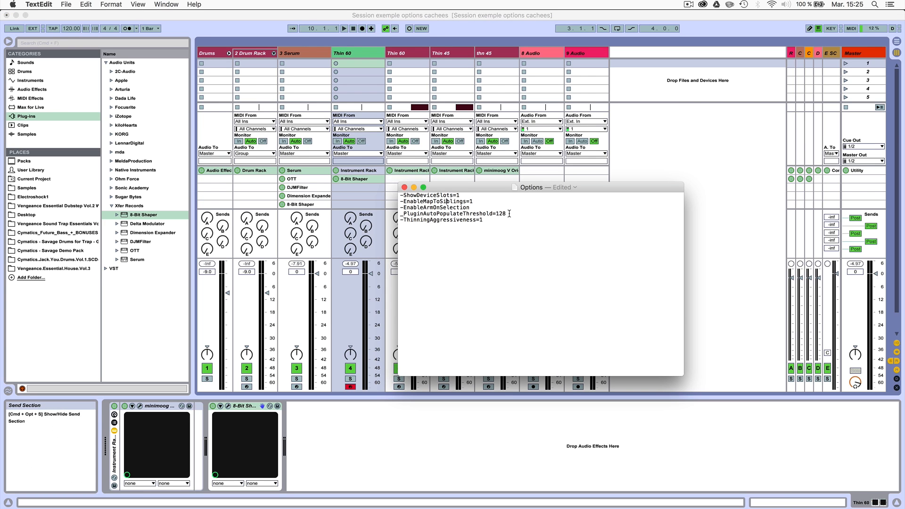
click(302, 55)
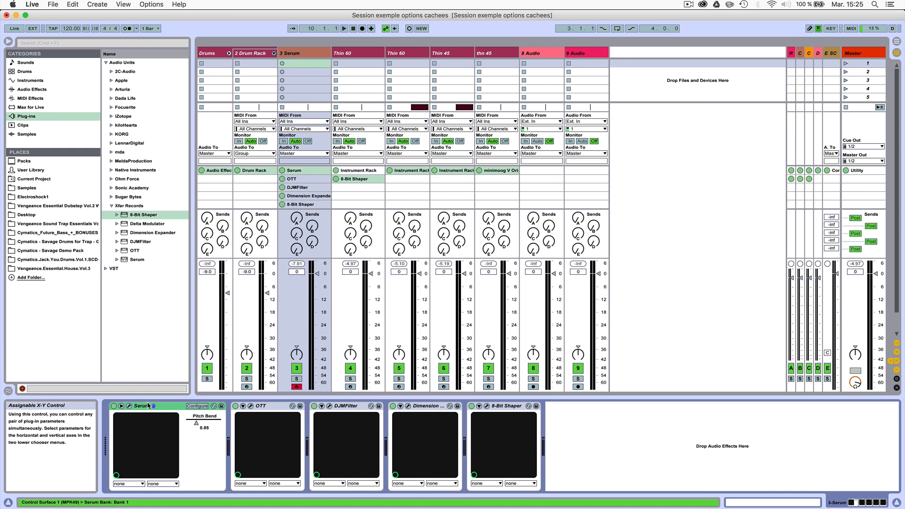
click(122, 406)
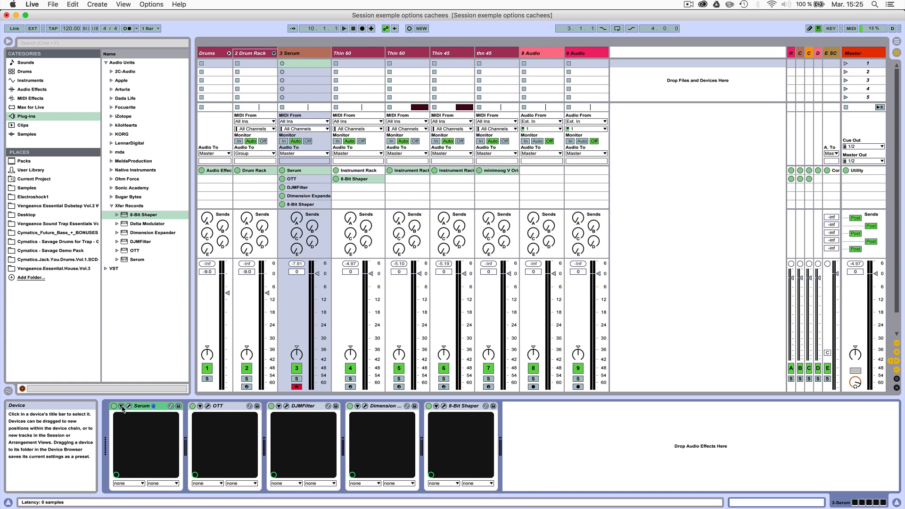
click(122, 407)
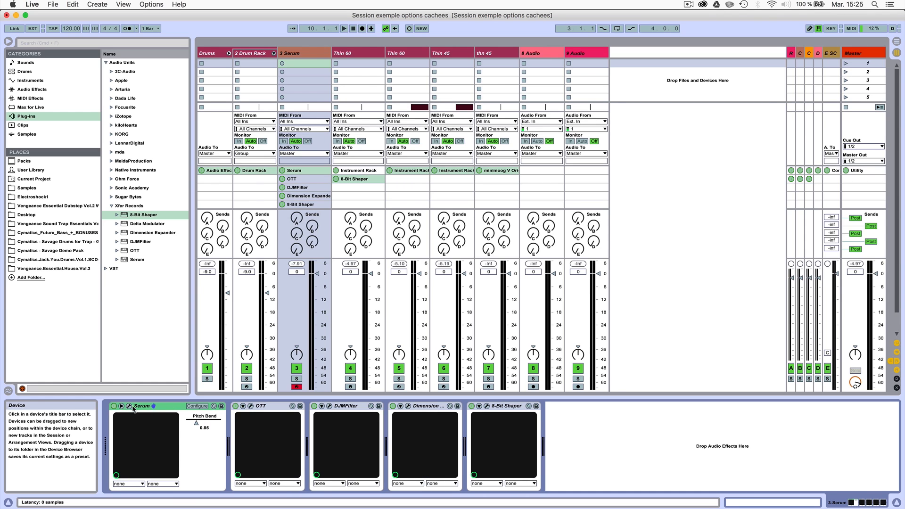
Step: Set Serum's Pitch Bend to 0.00 using its pitch wheel in Configure mode, leave that mode and close the plug-in window
click(194, 406)
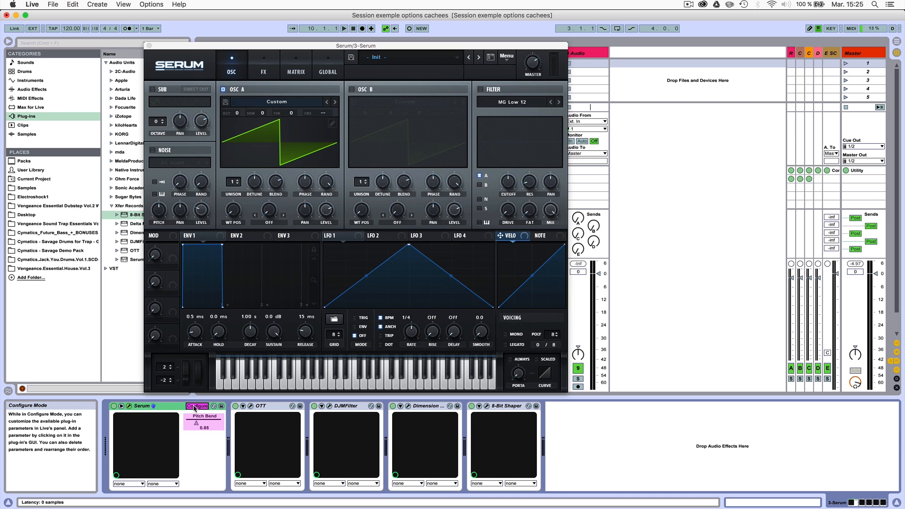
click(186, 373)
drag(187, 372, 187, 361)
drag(186, 365, 185, 358)
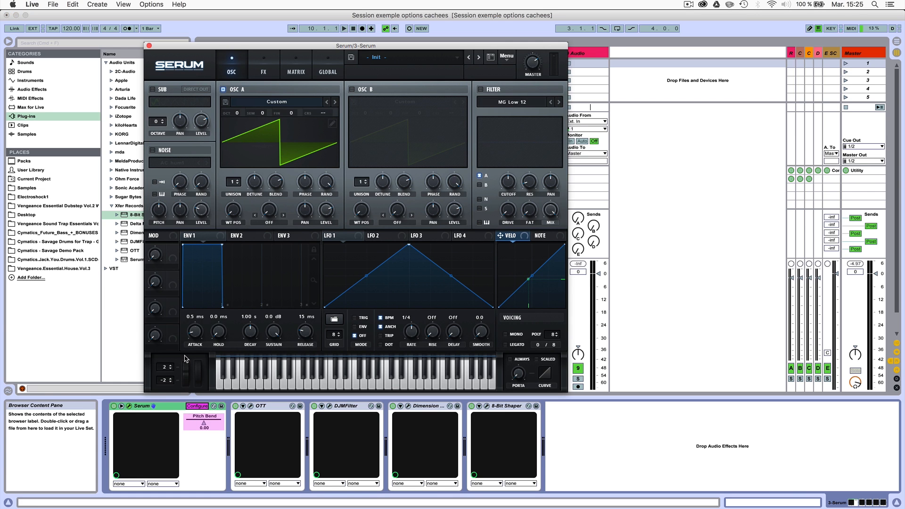
click(203, 421)
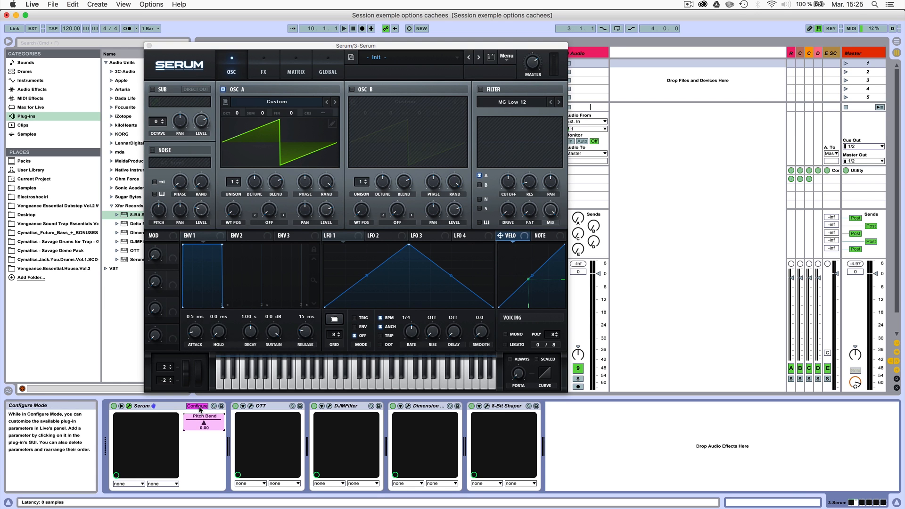
click(198, 406)
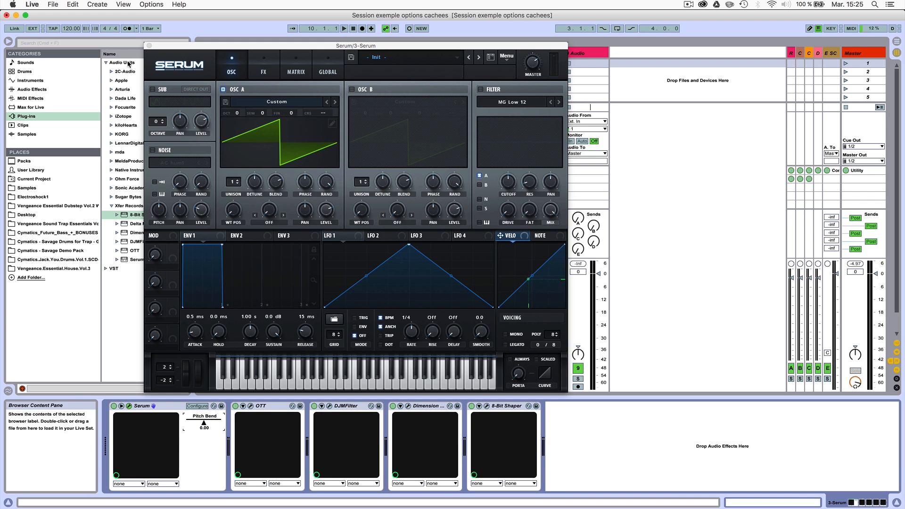
click(149, 47)
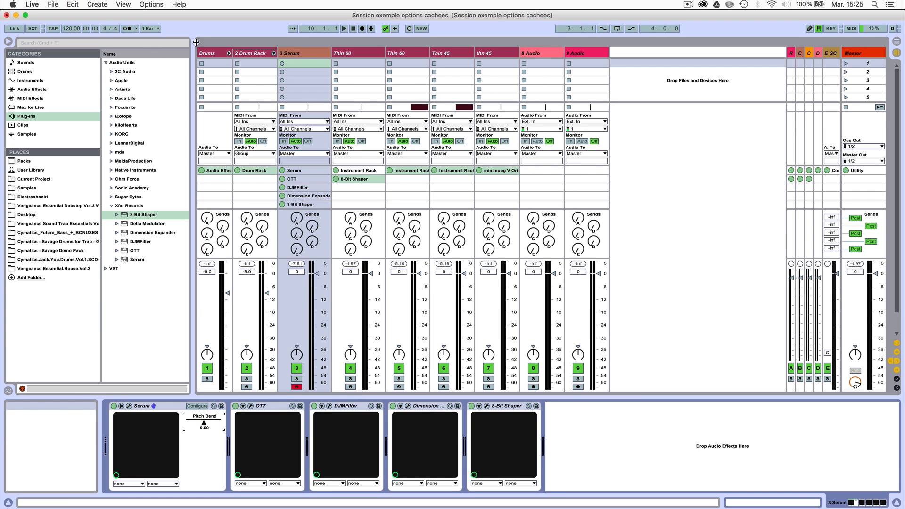
Step: Unfold the minimoog V Original device on track 4 Thin 60 to examine its parameters, and compare them with Serum on track 3
click(318, 55)
click(367, 56)
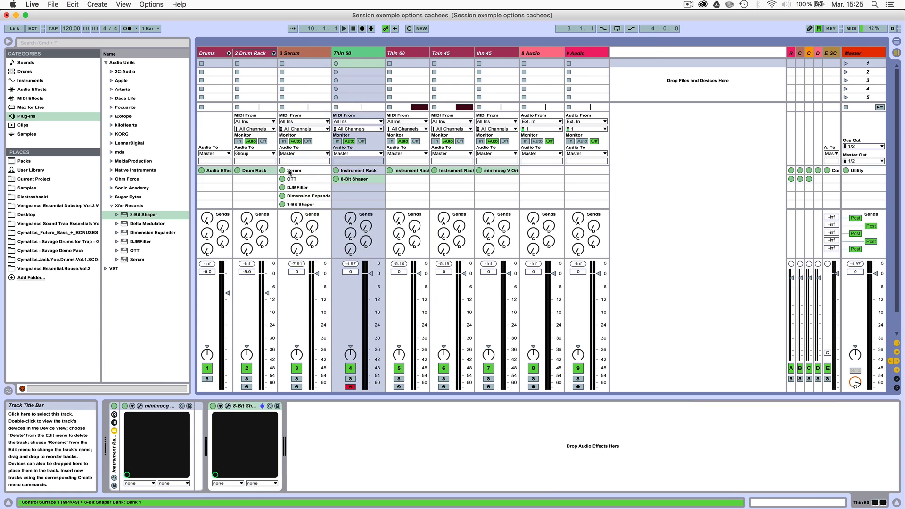
click(132, 407)
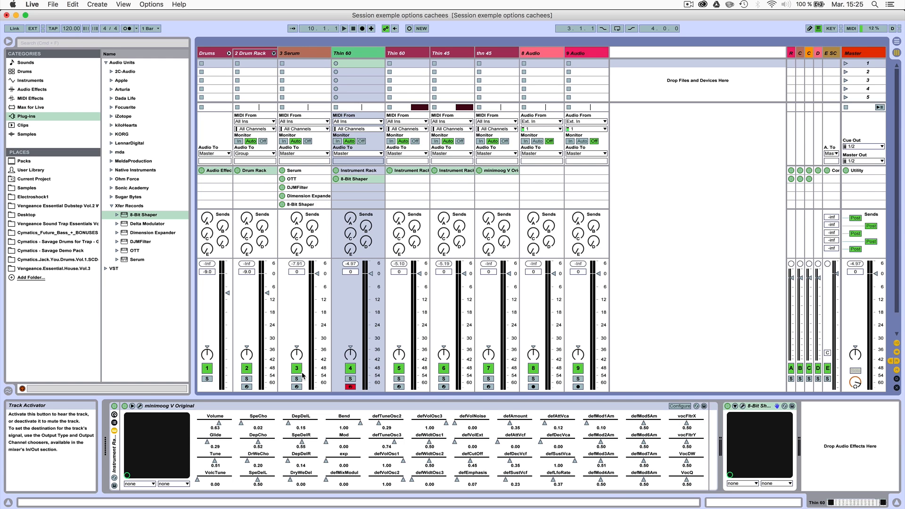
click(156, 406)
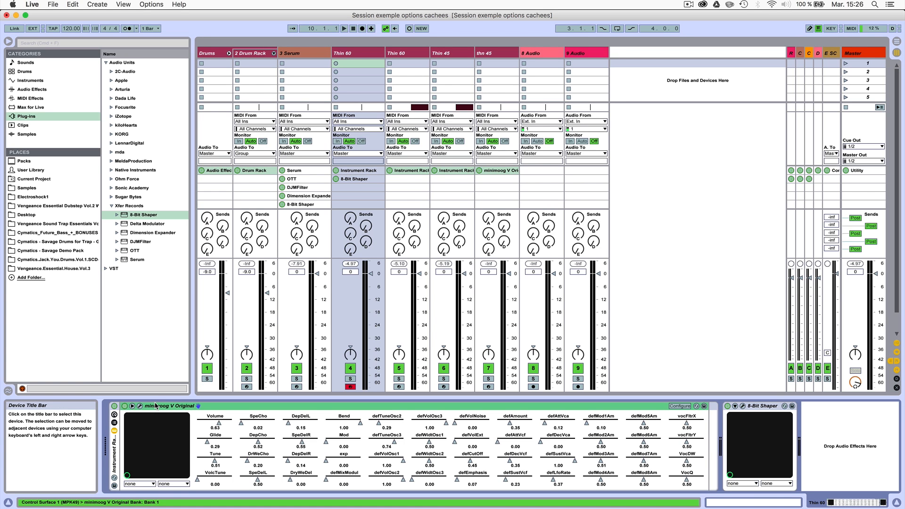
click(304, 53)
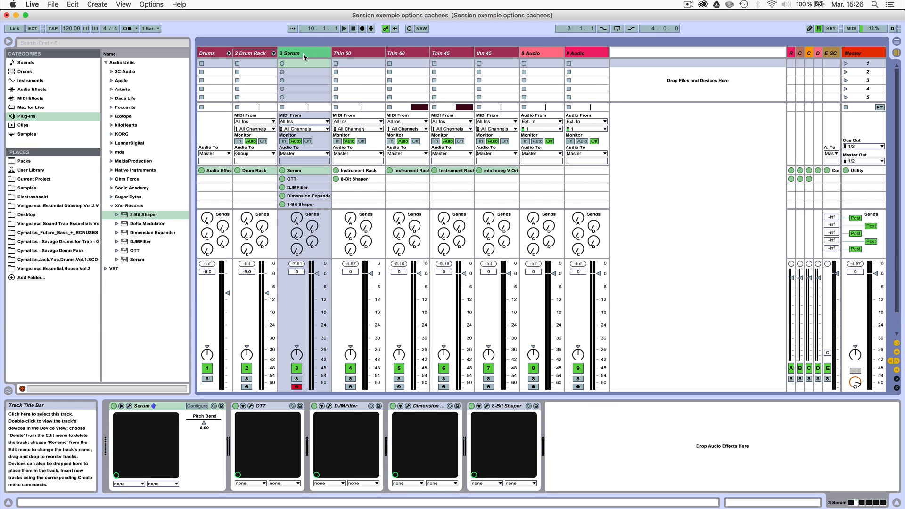
Step: Switch to TextEdit and review the PluginAutoPopulateThreshold value and the ThinningAggressiveness line in the Options file
key(super+Tab)
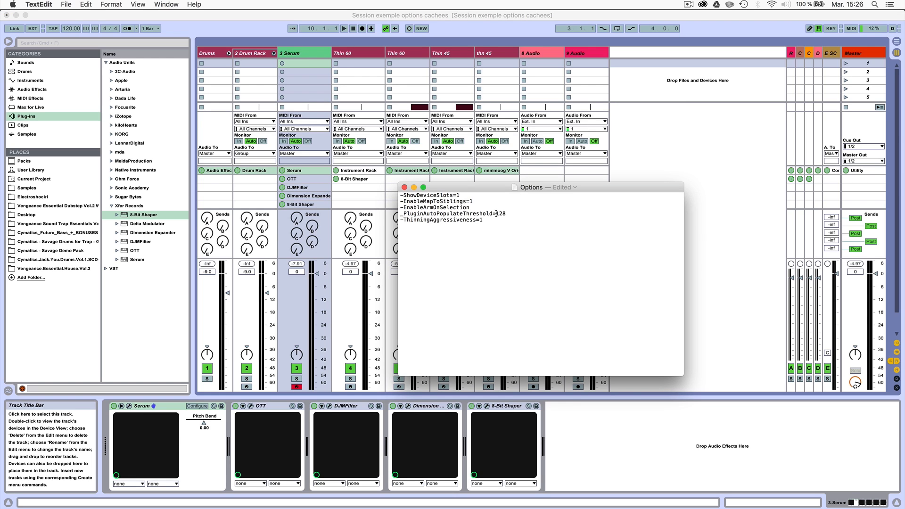
drag(496, 214, 507, 213)
click(411, 222)
drag(479, 220, 488, 220)
drag(404, 219, 481, 220)
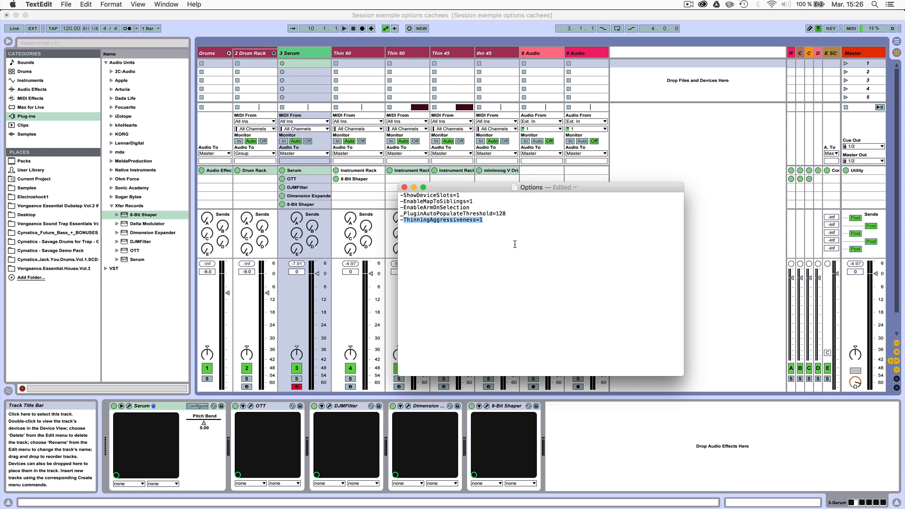
Step: In Ableton Live's Arrangement View, record a clip with Bend automation on track 4 Thin 60 from bar 10 to about bar 15
click(445, 15)
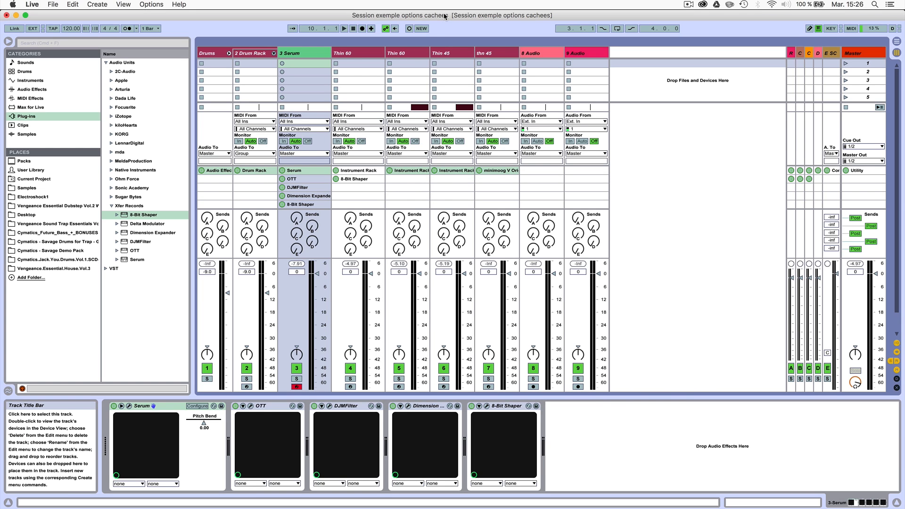
key(Tab)
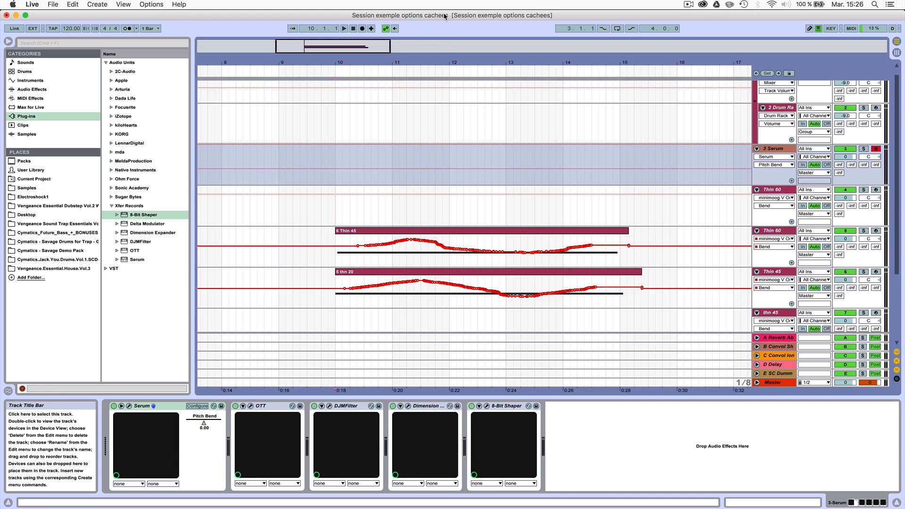
click(772, 194)
click(335, 219)
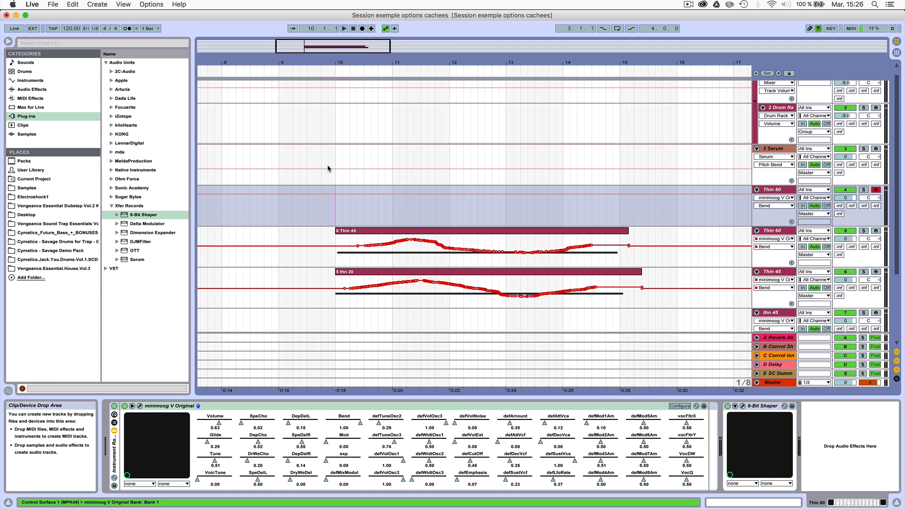
click(345, 29)
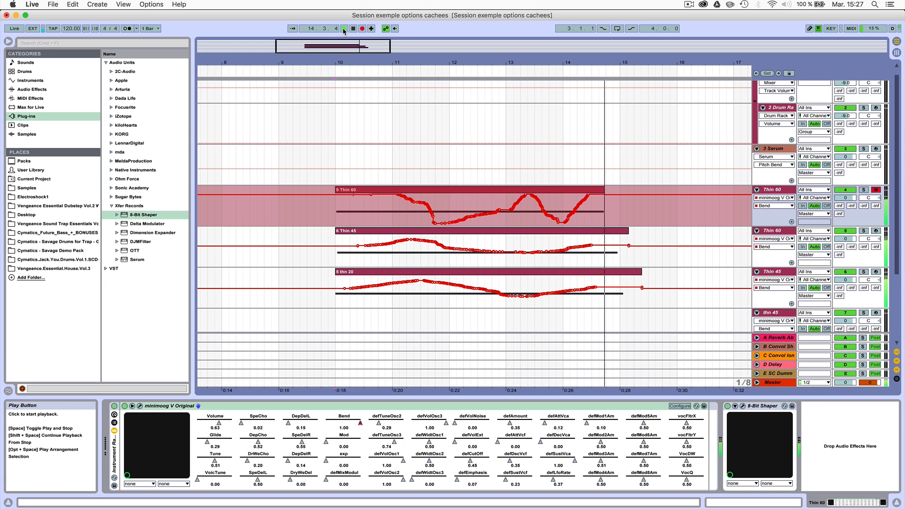
key(space)
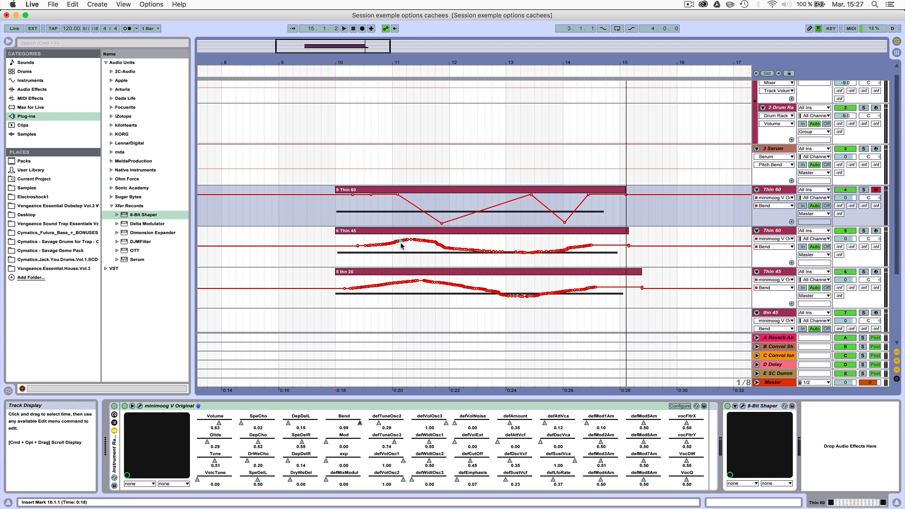
Step: Trim the end of the 6 Thin 45 clip to 15.1.1 and compare its Bend automation with the newly recorded clip's
click(616, 232)
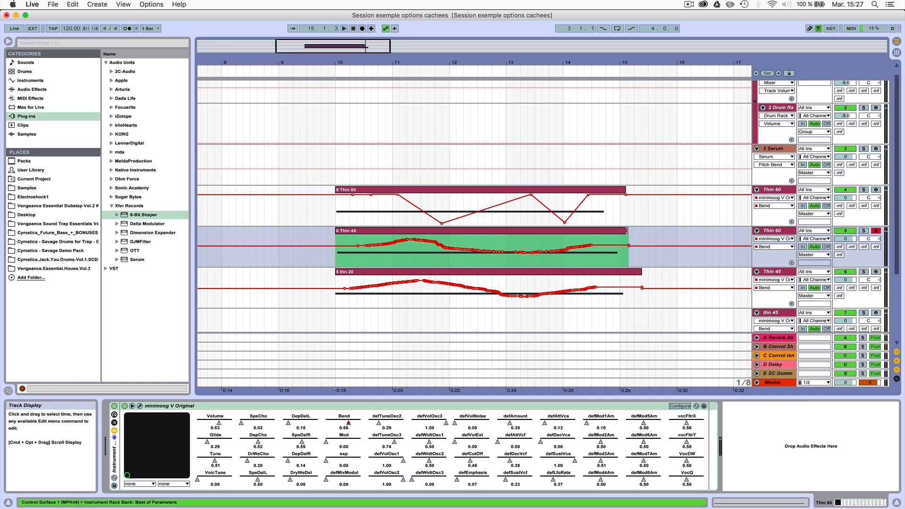
drag(627, 230, 620, 230)
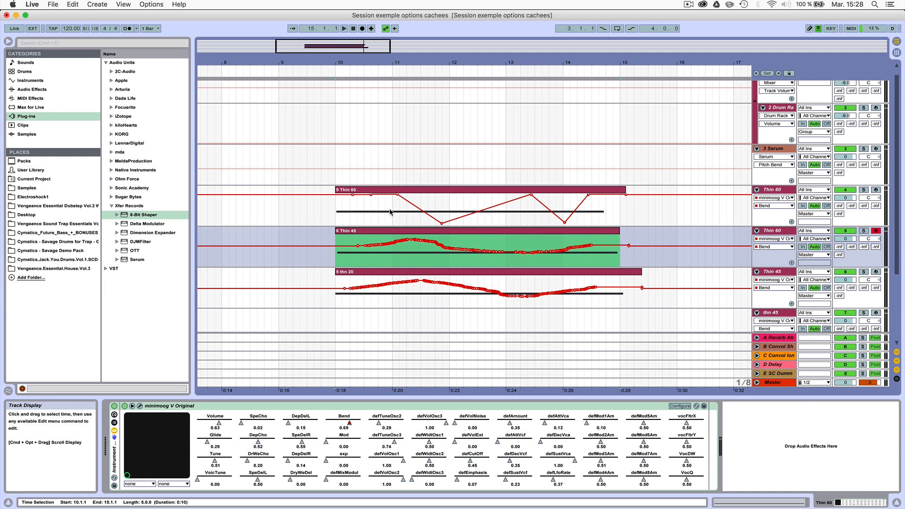
drag(394, 212, 451, 212)
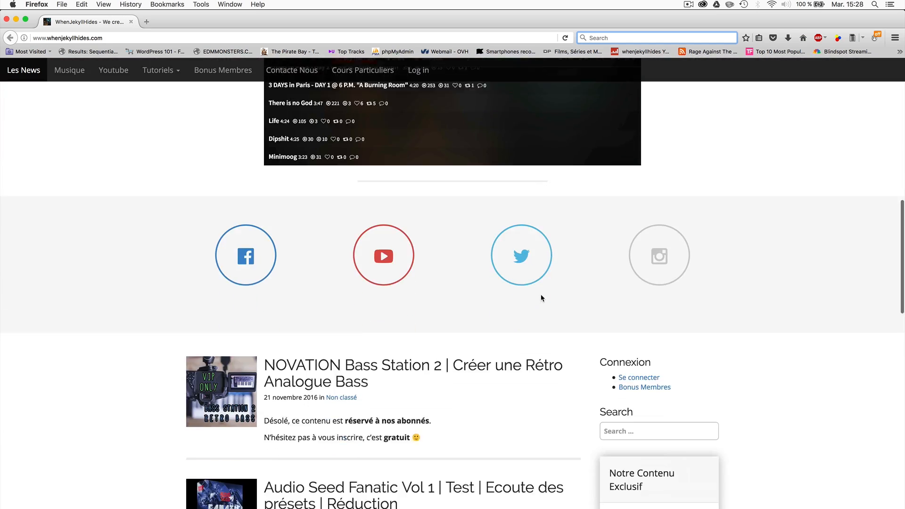
Step: Switch to Firefox and look through the WhenJekyllHides home page, including its social links, articles and exclusive content sign-up
scroll(541, 295, down, 5)
scroll(541, 294, up, 4)
scroll(542, 295, down, 3)
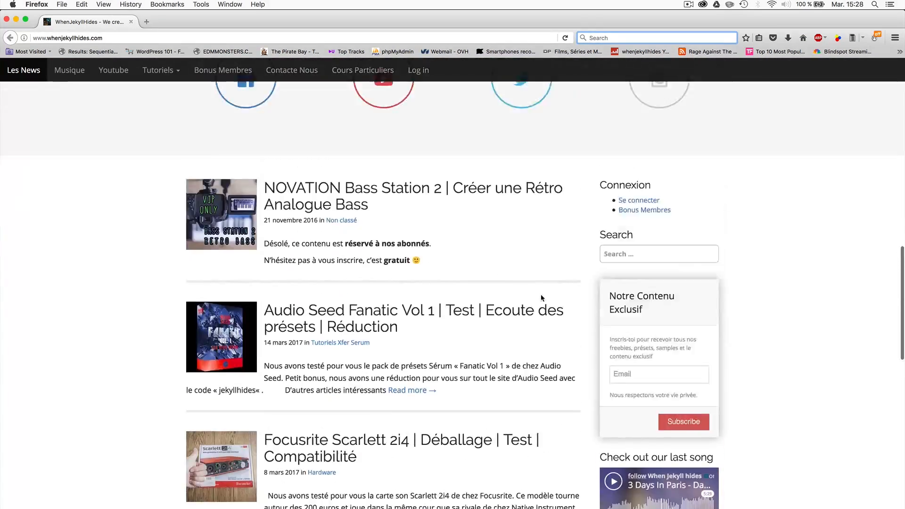
scroll(542, 297, up, 10)
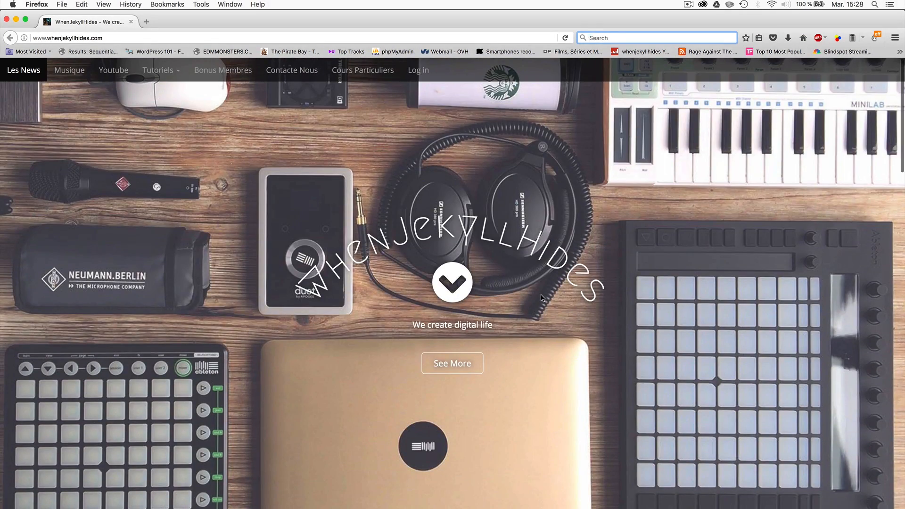
scroll(541, 298, down, 10)
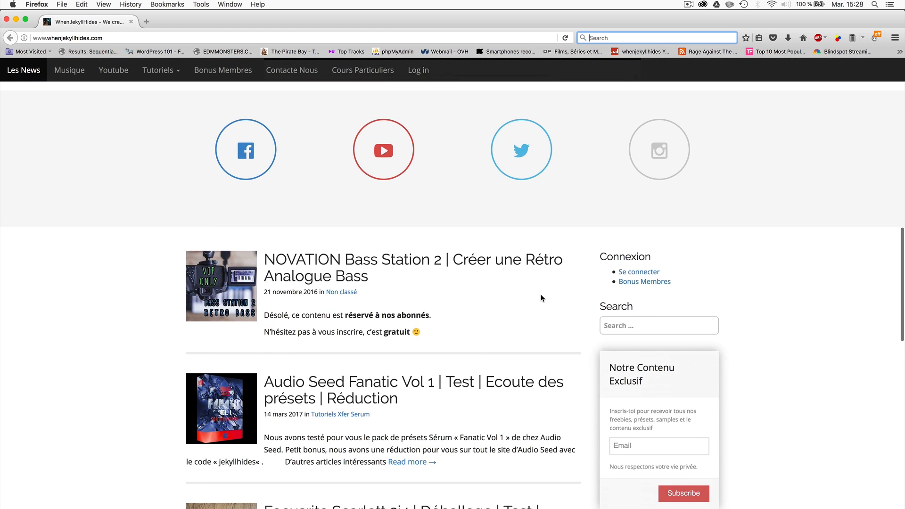
scroll(542, 296, down, 5)
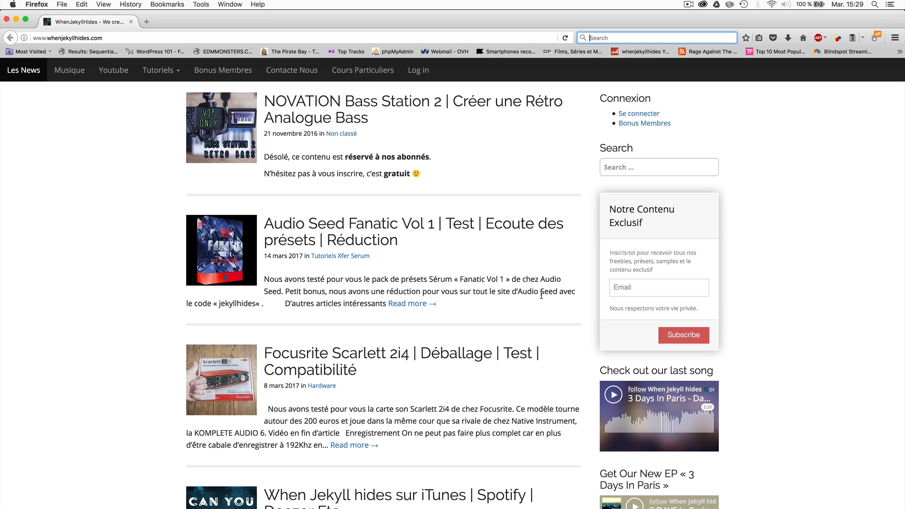
scroll(81, 339, up, 3)
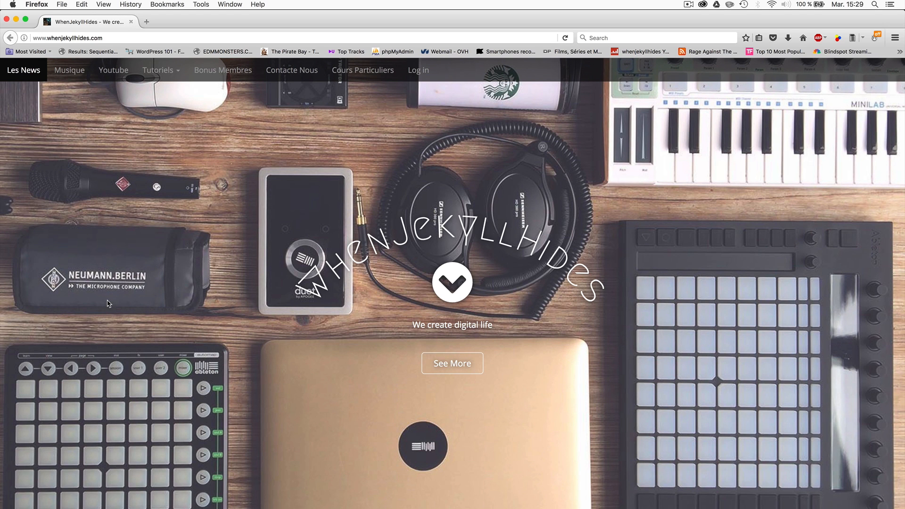
Step: Find and open TextEdit through Spotlight, and convert the Options document to plain text
key(super+Tab)
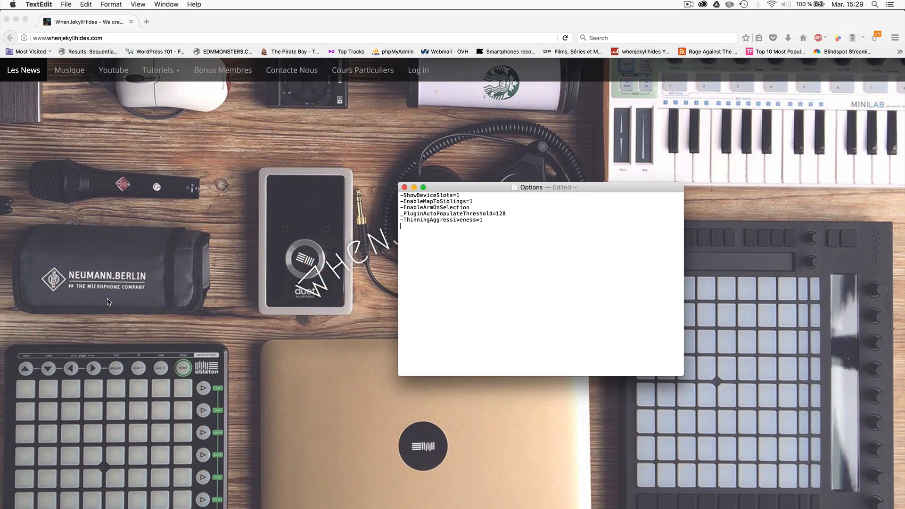
click(875, 4)
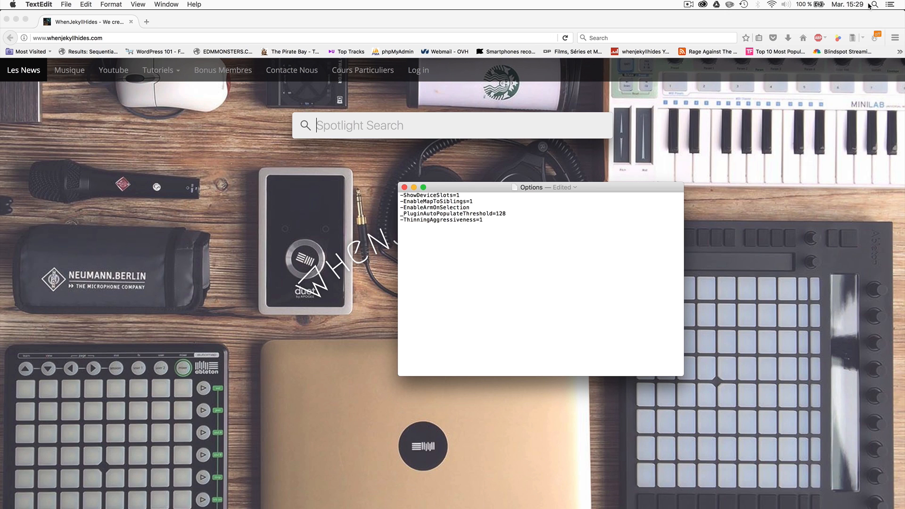
text(text)
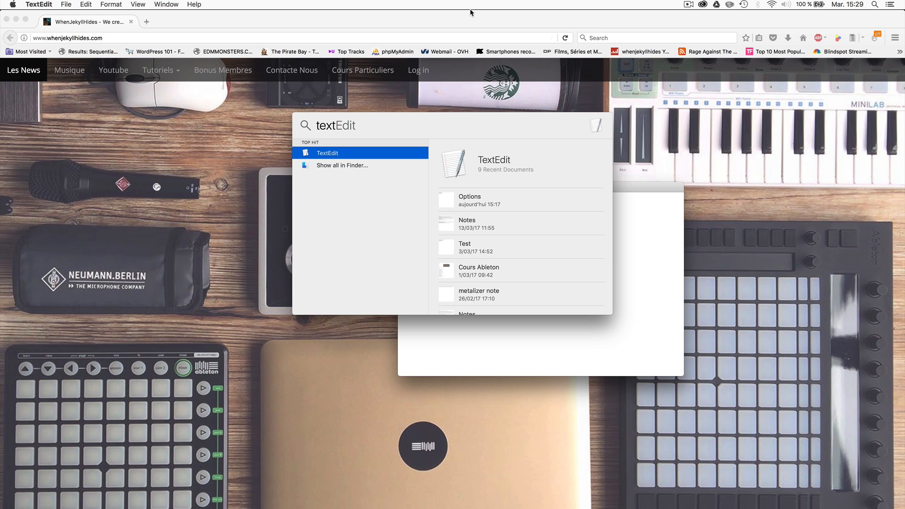
key(Return)
click(113, 5)
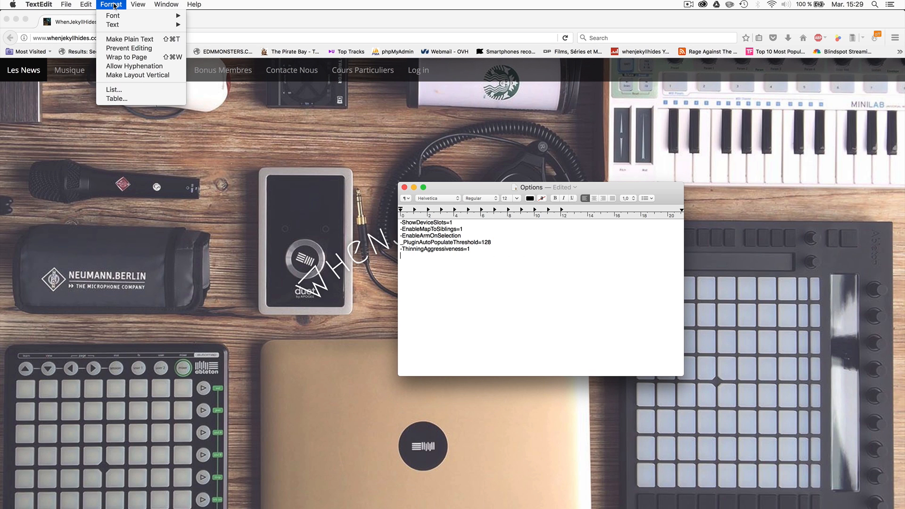
click(116, 41)
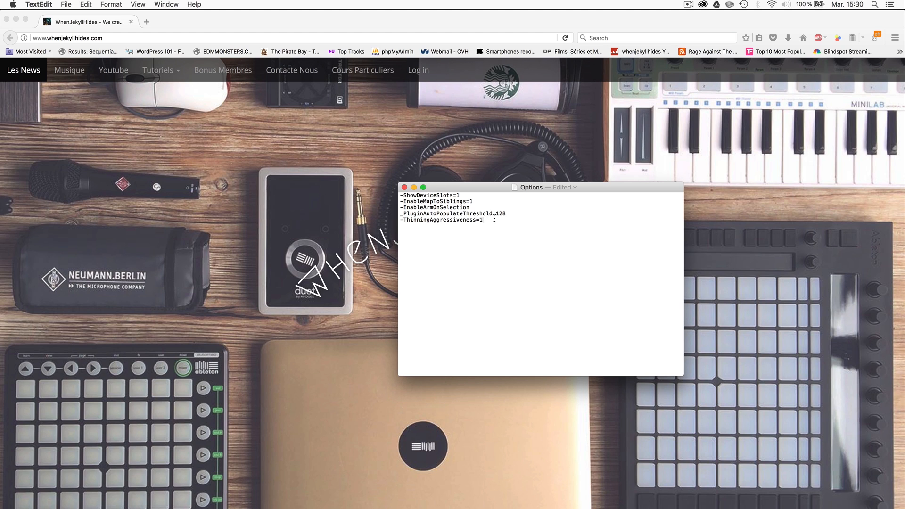
click(516, 308)
Step: Switch to Finder and trace the folder path from Users through Library, Preferences and Ableton to the Live 9.7.1 folder
click(300, 508)
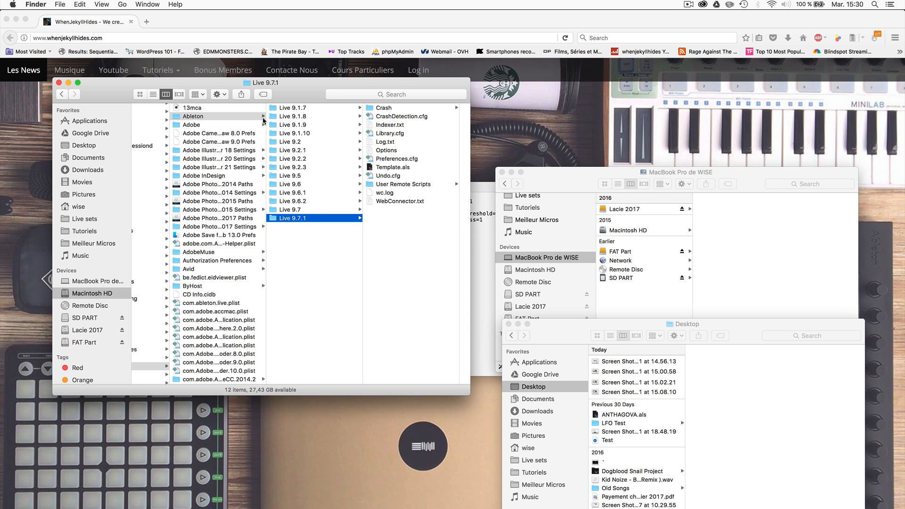
scroll(330, 253, left, 10)
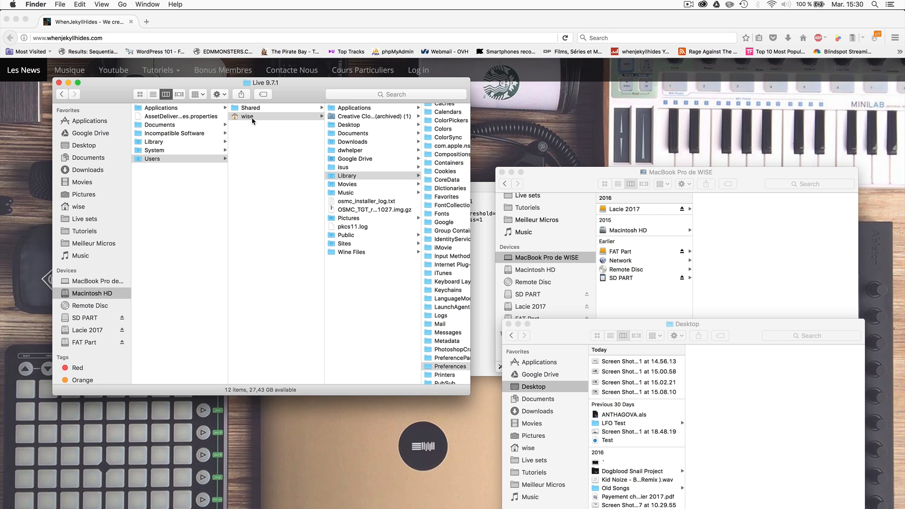
scroll(450, 182, down, 1)
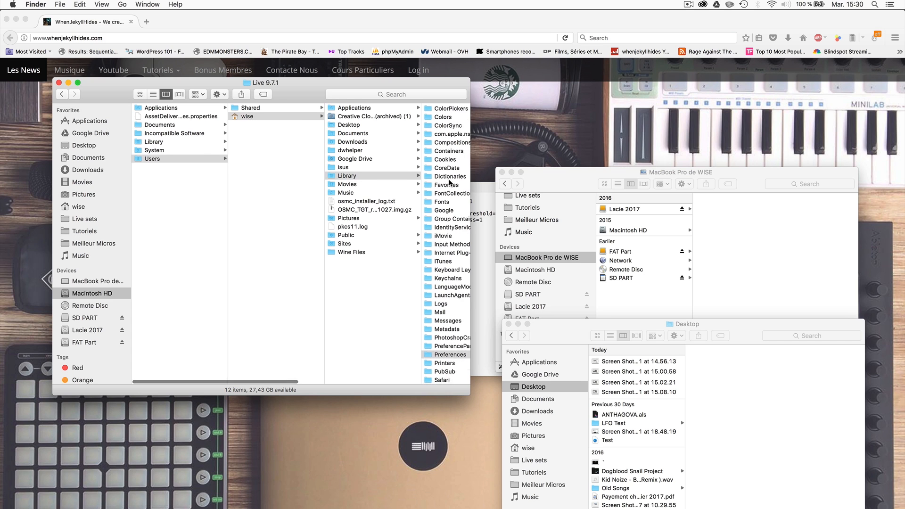
scroll(399, 356, right, 5)
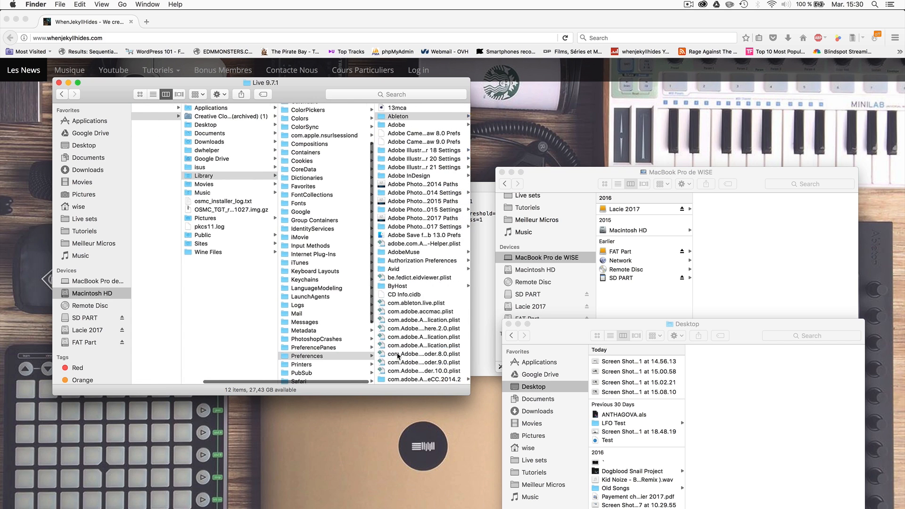
scroll(398, 356, right, 7)
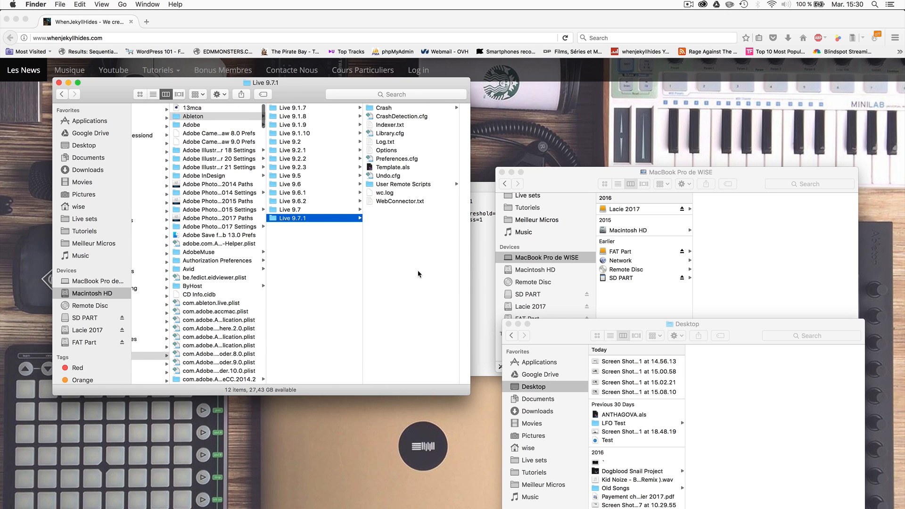
Step: Preview the contents of the Options file in the Live 9.7.1 preferences folder, leaving the file deselected
click(387, 150)
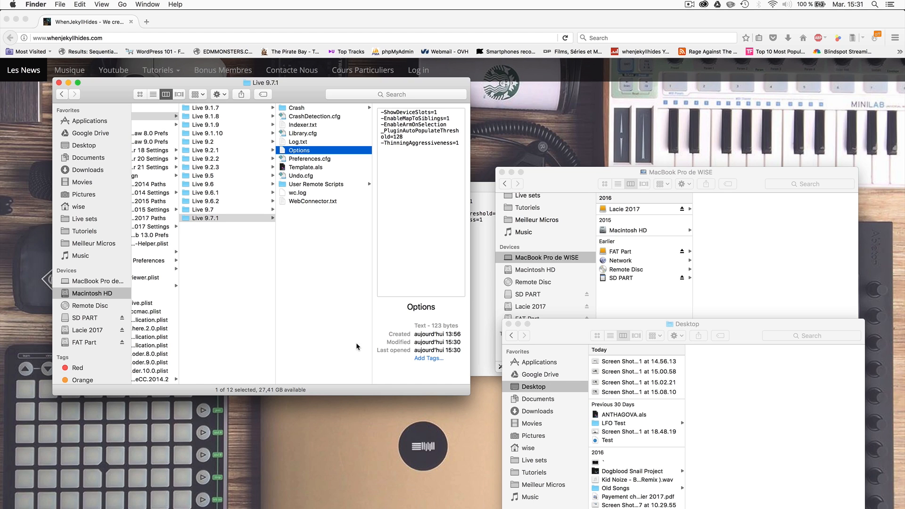
click(325, 316)
click(302, 150)
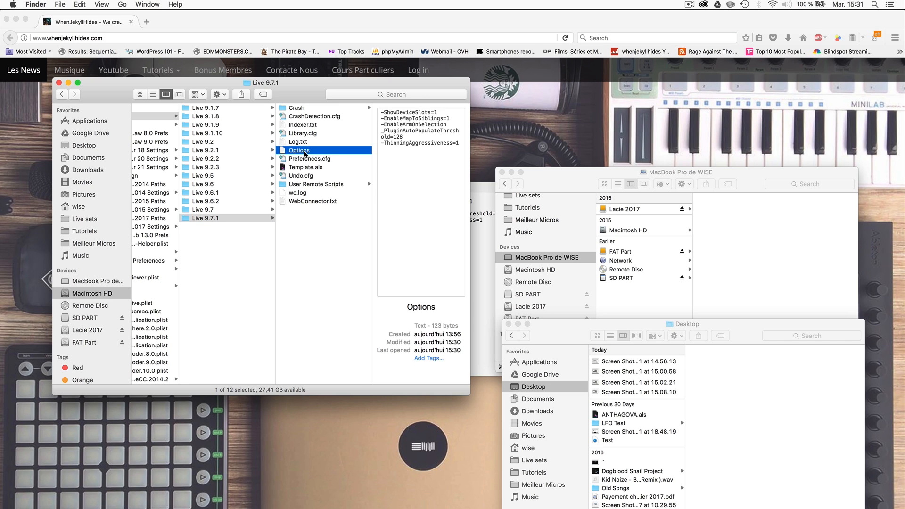
click(303, 284)
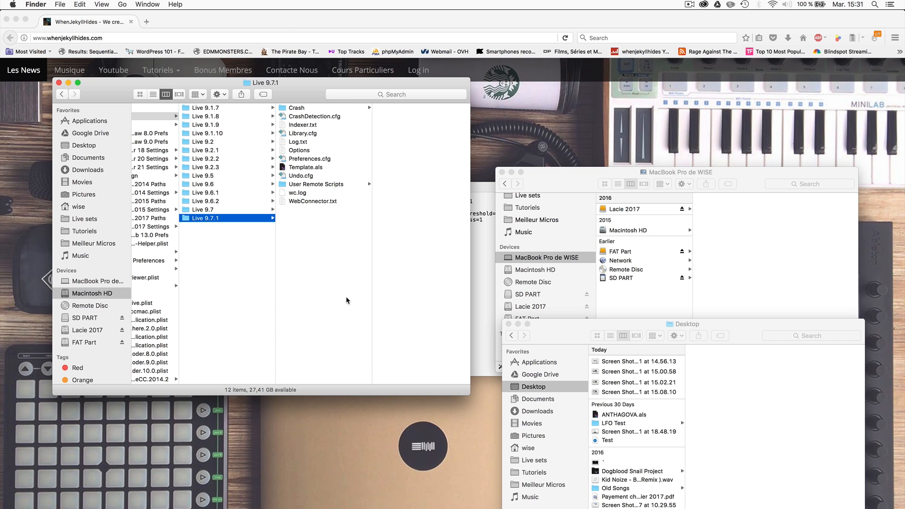
Step: Return to Firefox and skim the WhenJekyllHides home page down to the articles and back to its header
click(261, 20)
scroll(284, 298, down, 15)
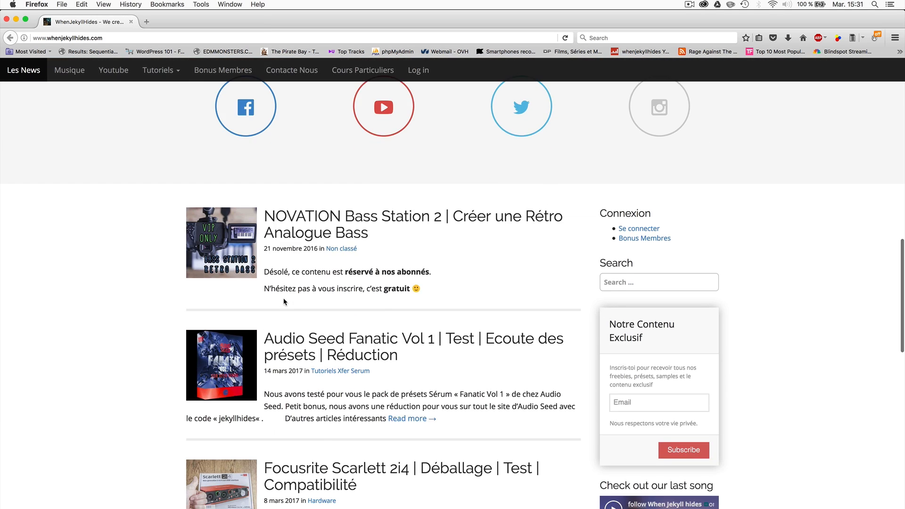
scroll(284, 299, up, 15)
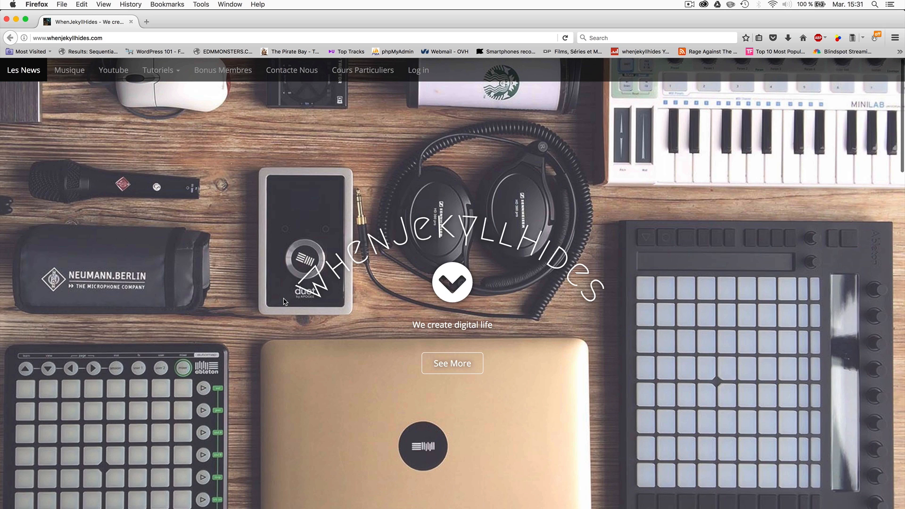